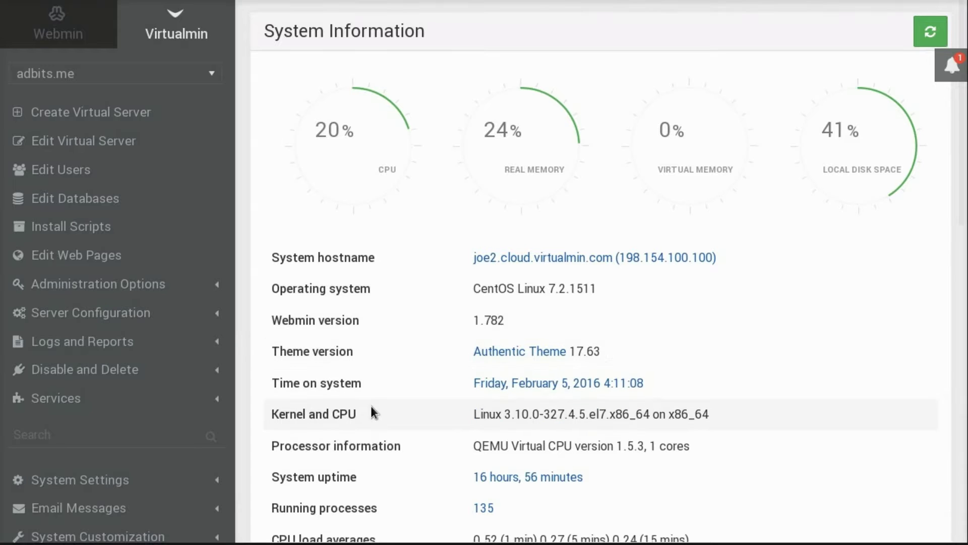
Collapse the dashboard's Status table and go to Create Virtual Server in the sidebar.
{"action": "scroll", "coordinate": [372, 408], "scroll_direction": "down", "scroll_amount": 4}
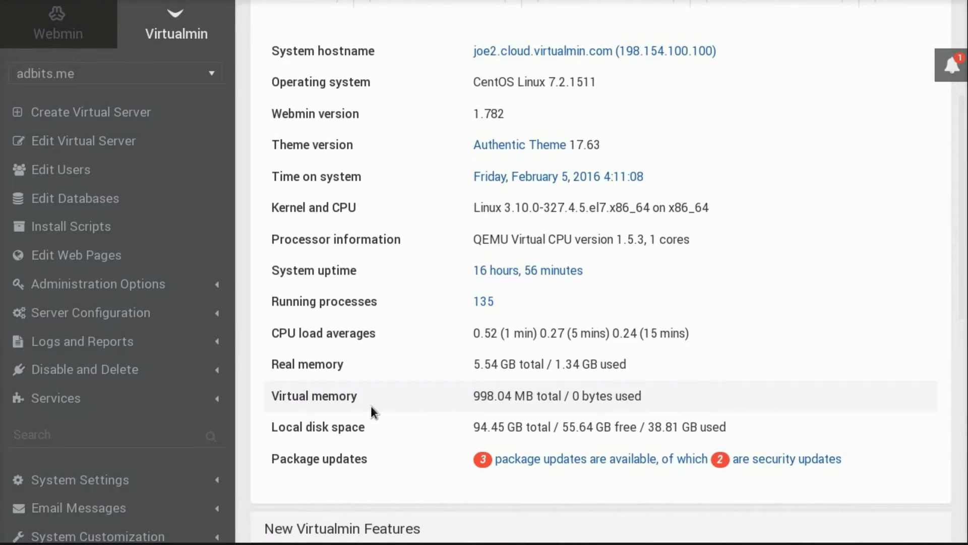
{"action": "scroll", "coordinate": [371, 405], "scroll_direction": "down", "scroll_amount": 9}
{"action": "left_click", "coordinate": [279, 312]}
{"action": "scroll", "coordinate": [280, 292], "scroll_direction": "up", "scroll_amount": 12}
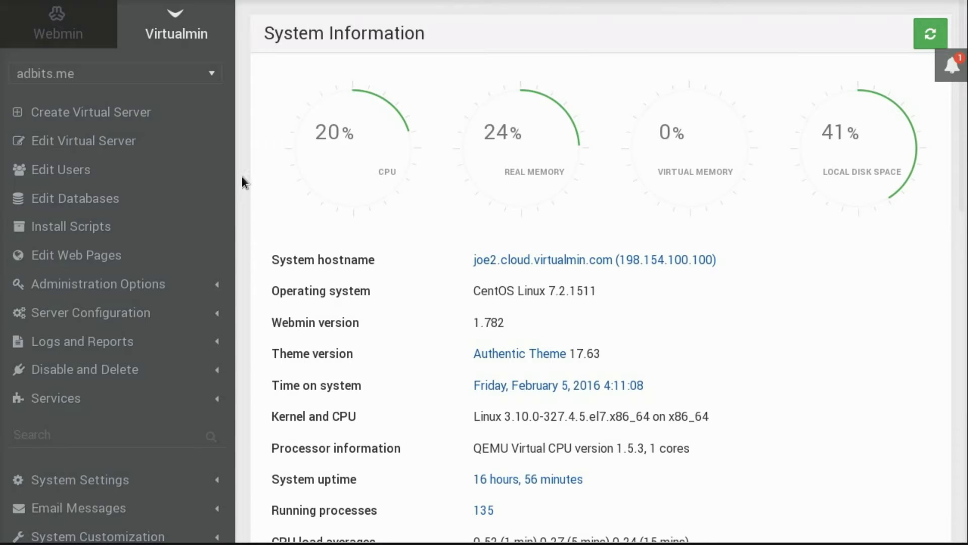
{"action": "left_click", "coordinate": [61, 120]}
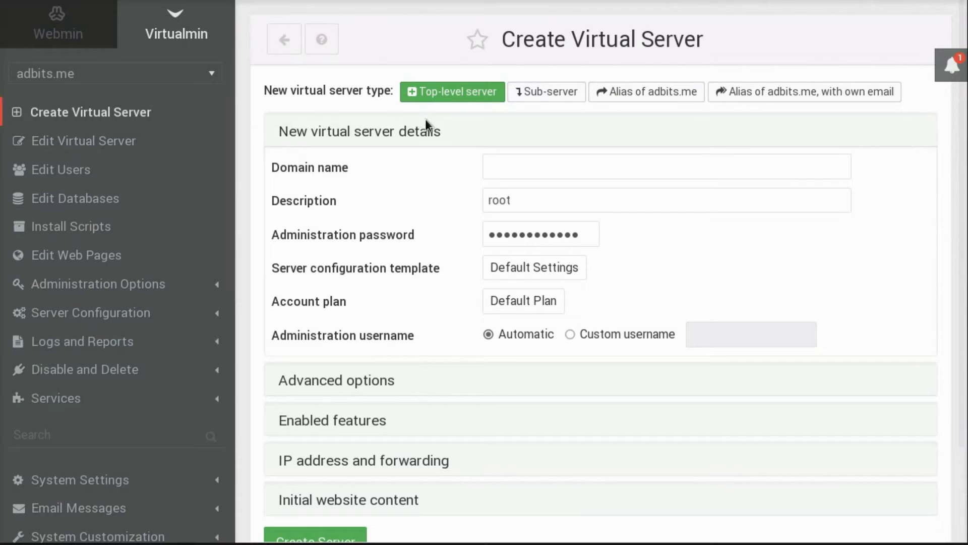
Place the cursor in the empty Domain name field of the top-level server form.
{"action": "left_click", "coordinate": [509, 167]}
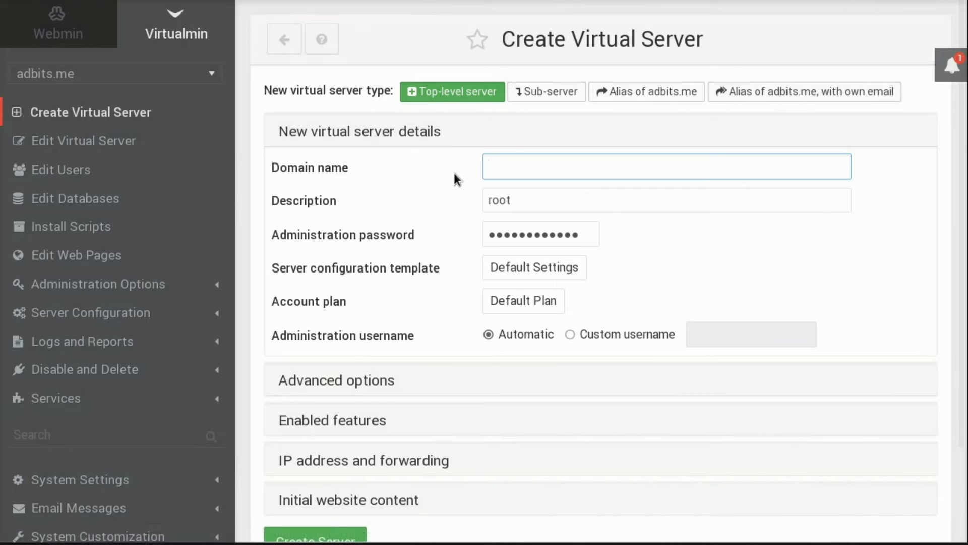
Enter blog.swelljoe.com as the domain name and Joe's Blog as the description.
{"action": "left_click", "coordinate": [508, 168]}
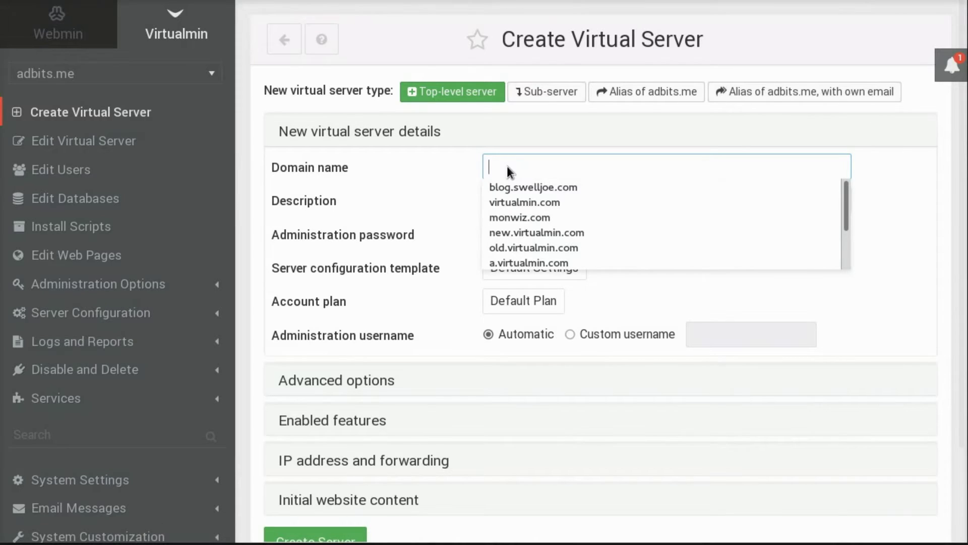
{"action": "left_click", "coordinate": [508, 166]}
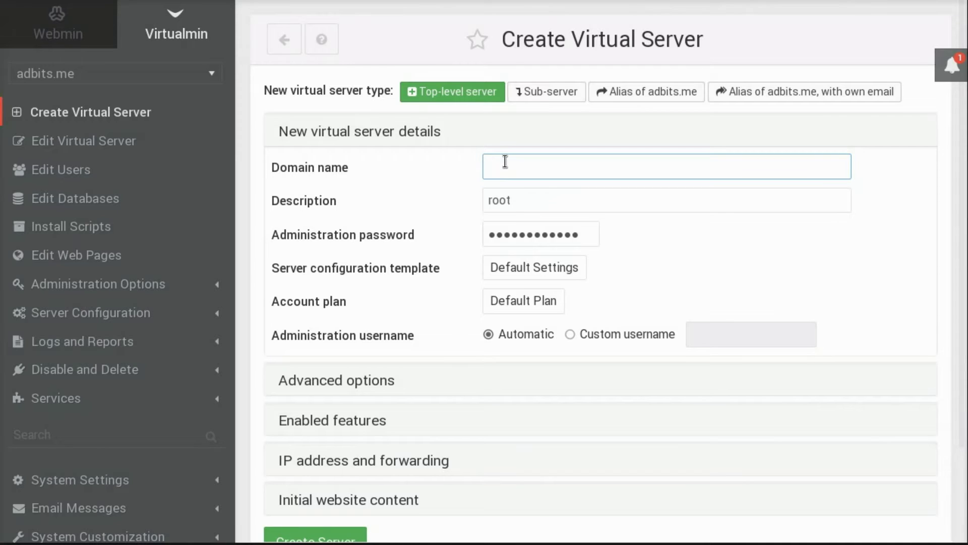
{"action": "type", "text": "blog.swelljoe.com"}
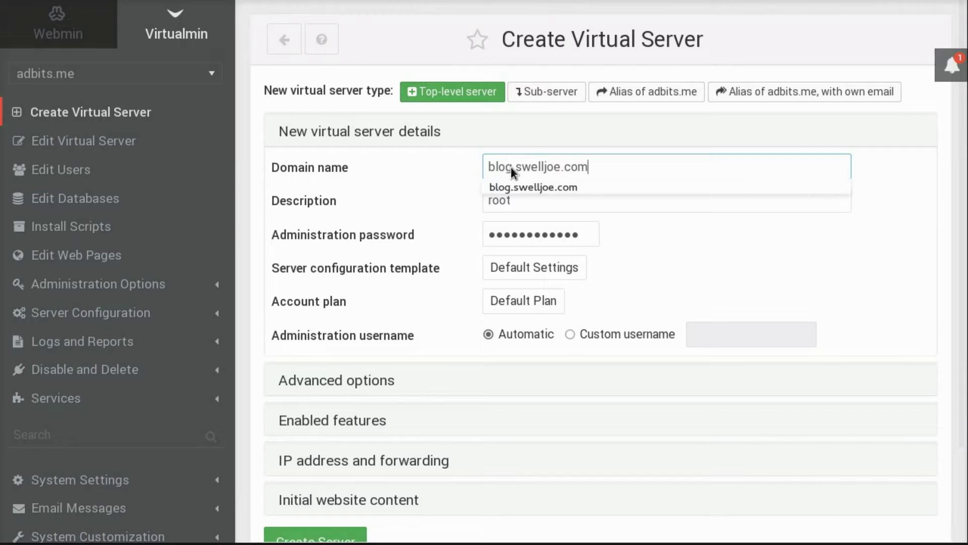
{"action": "left_click", "coordinate": [524, 186]}
{"action": "key", "text": "Tab"}
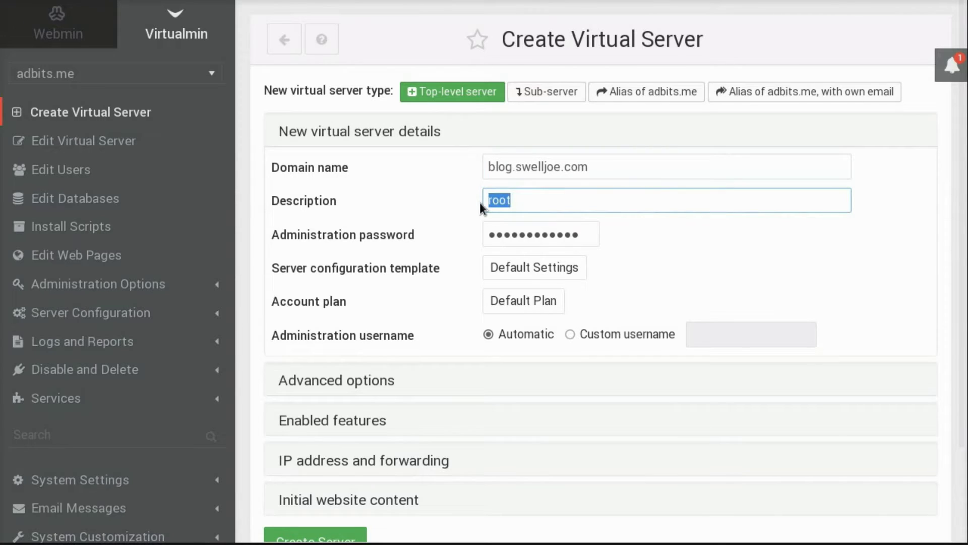
{"action": "type", "text": "Joe's"}
{"action": "type", "text": " lo"}
{"action": "key", "text": "BackSpace"}
{"action": "key", "text": "BackSpace"}
{"action": "type", "text": "Blog"}
Replace the default administration password with a new one.
{"action": "triple_click", "coordinate": [511, 234]}
{"action": "key", "text": "BackSpace"}
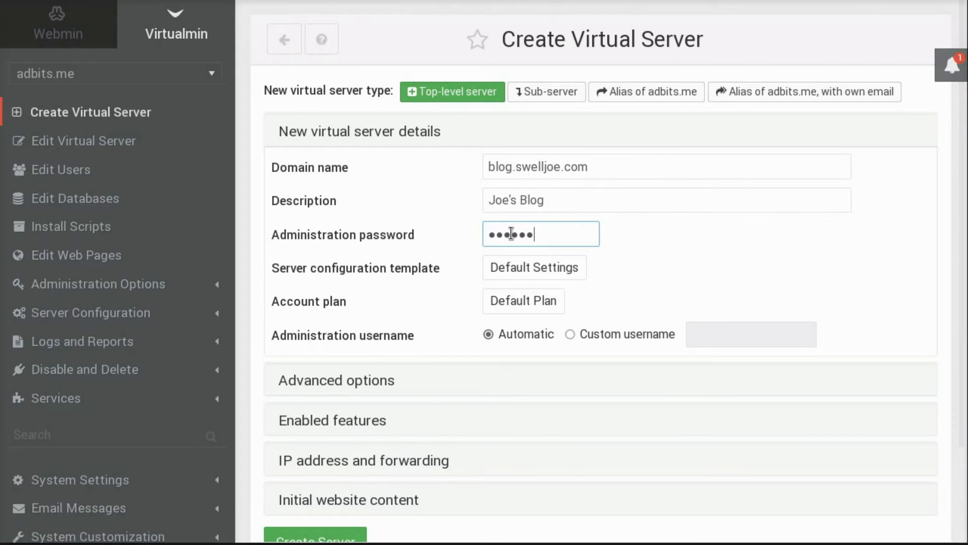
{"action": "key", "text": "BackSpace"}
{"action": "key", "text": "BackSpace"}
{"action": "key", "text": "BackSpace"}
{"action": "key", "text": "BackSpace"}
{"action": "key", "text": "BackSpace"}
{"action": "key", "text": "BackSpace"}
{"action": "key", "text": "BackSpace"}
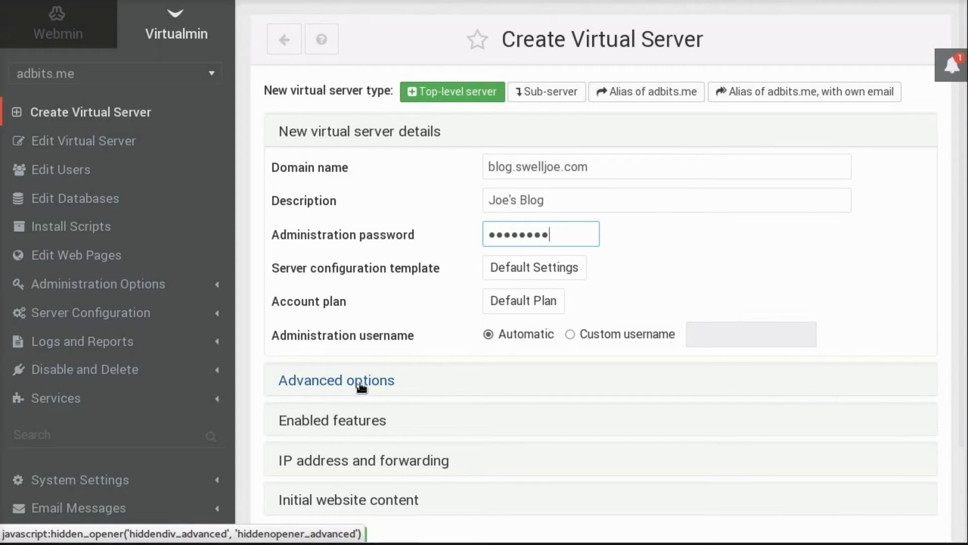
{"action": "left_click", "coordinate": [759, 273]}
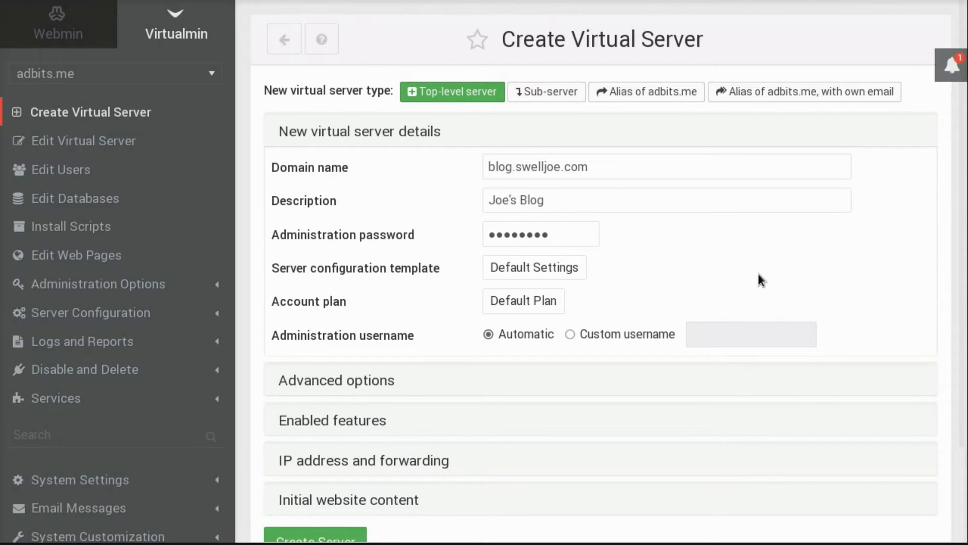
{"action": "scroll", "coordinate": [758, 273], "scroll_direction": "down", "scroll_amount": 2}
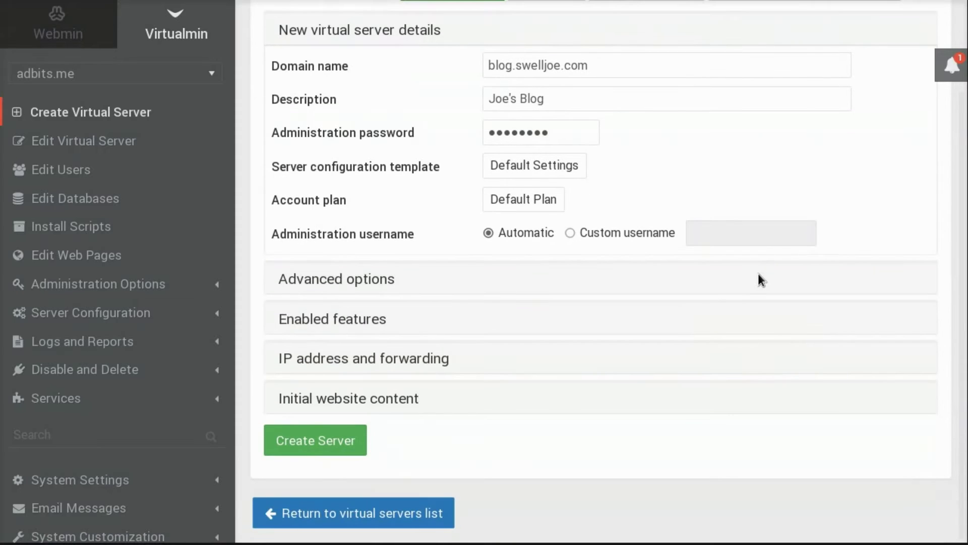
Create the blog.swelljoe.com server and watch the MySQL, Webmin user and AWstats setup complete.
{"action": "left_click", "coordinate": [337, 450]}
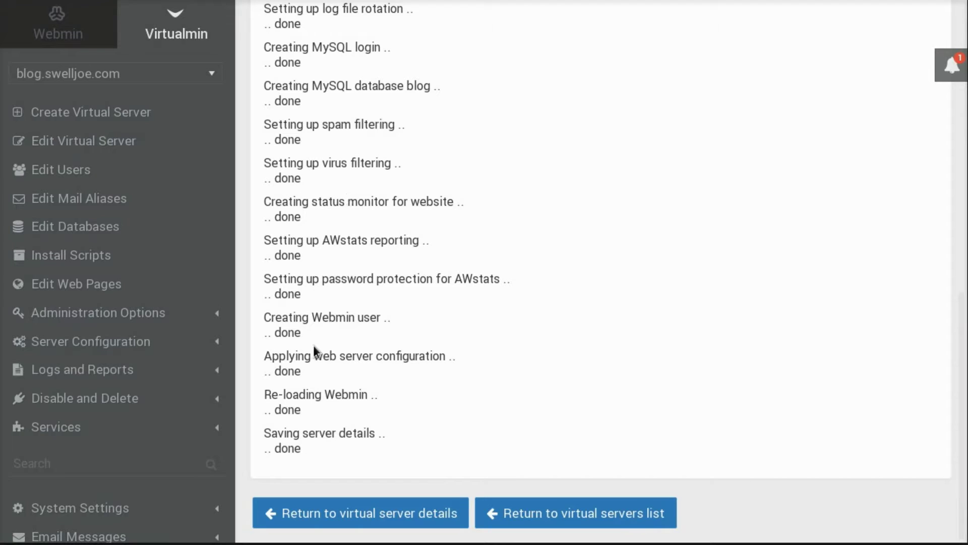
{"action": "left_click_drag", "start_coordinate": [264, 317], "coordinate": [386, 332]}
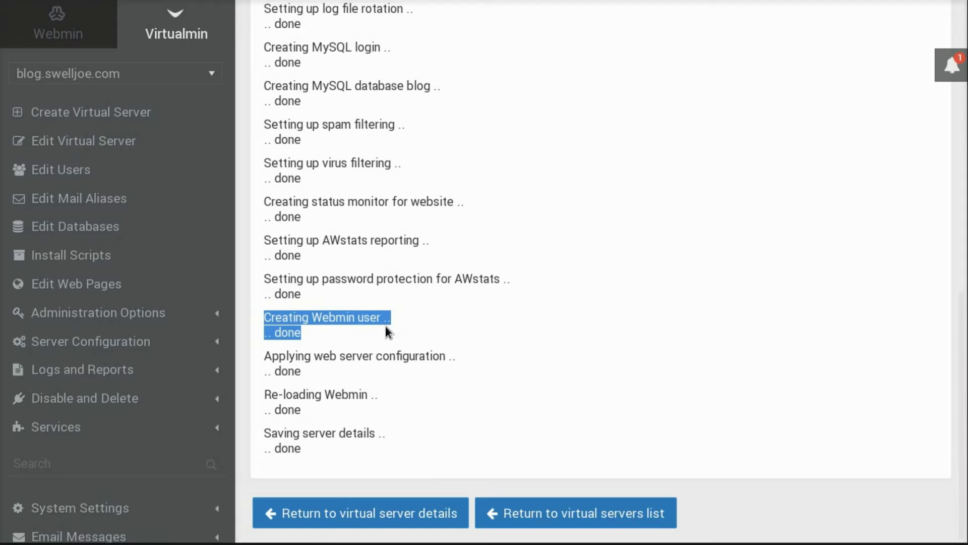
{"action": "left_click", "coordinate": [412, 337]}
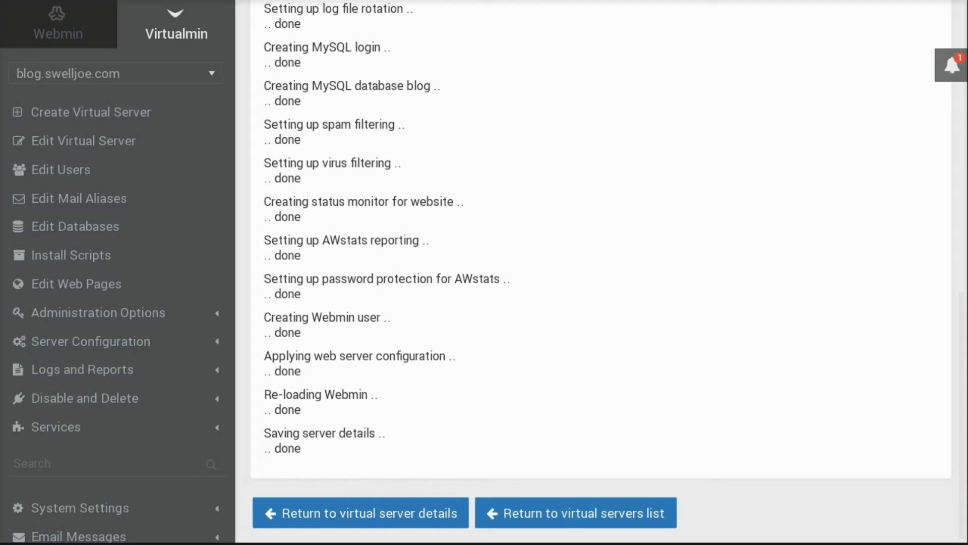
In Edit Owner Limits, enable Can install scripts under Allowed capabilities and save.
{"action": "left_click", "coordinate": [128, 317]}
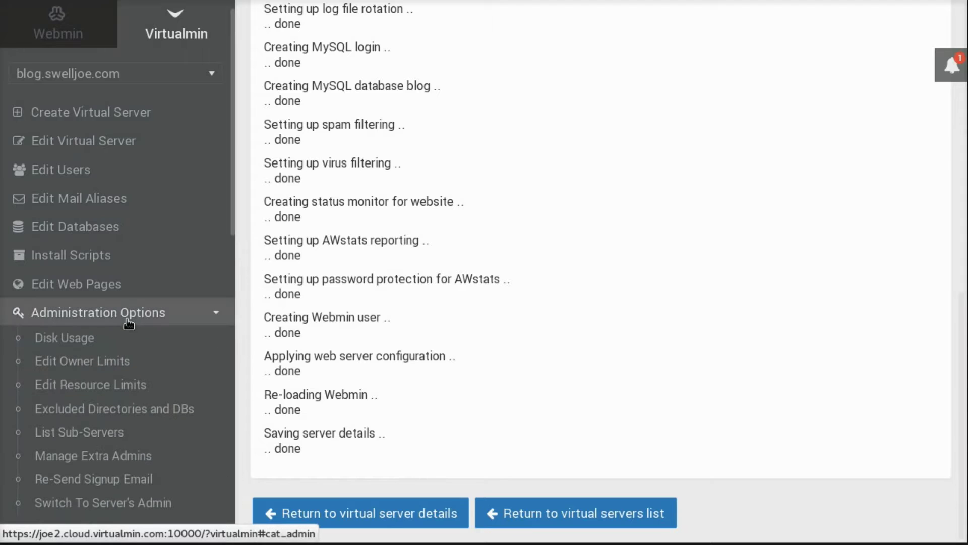
{"action": "scroll", "coordinate": [121, 371], "scroll_direction": "down", "scroll_amount": 5}
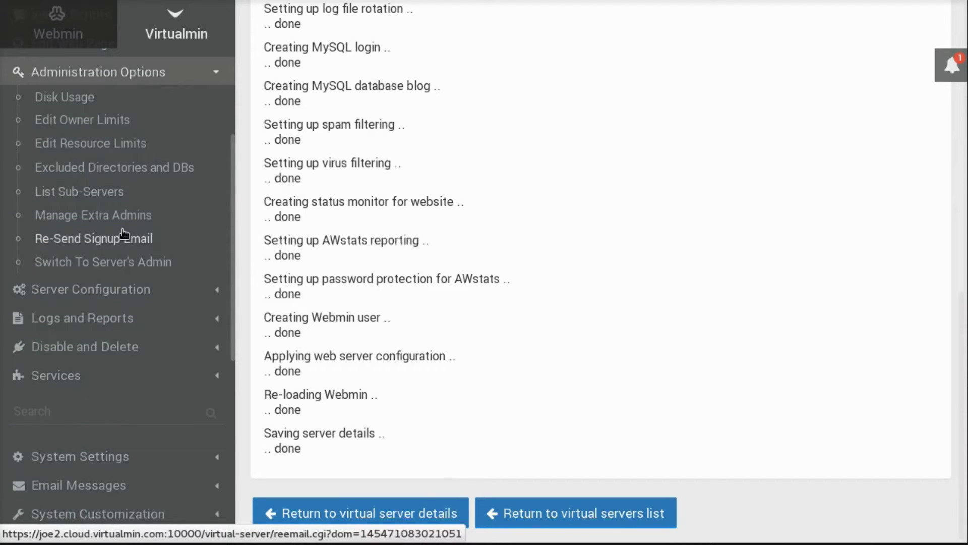
{"action": "left_click", "coordinate": [86, 122]}
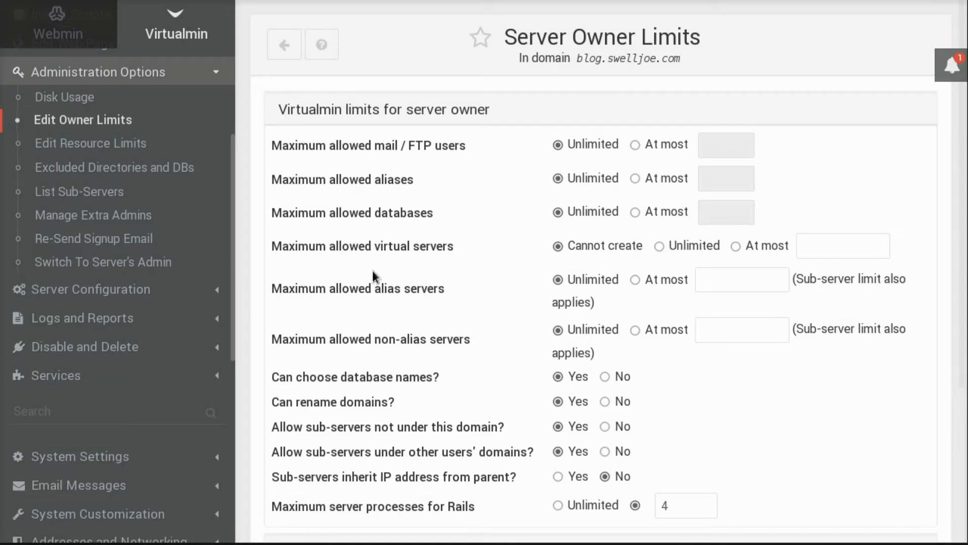
{"action": "scroll", "coordinate": [374, 280], "scroll_direction": "down", "scroll_amount": 4}
{"action": "left_click", "coordinate": [381, 357]}
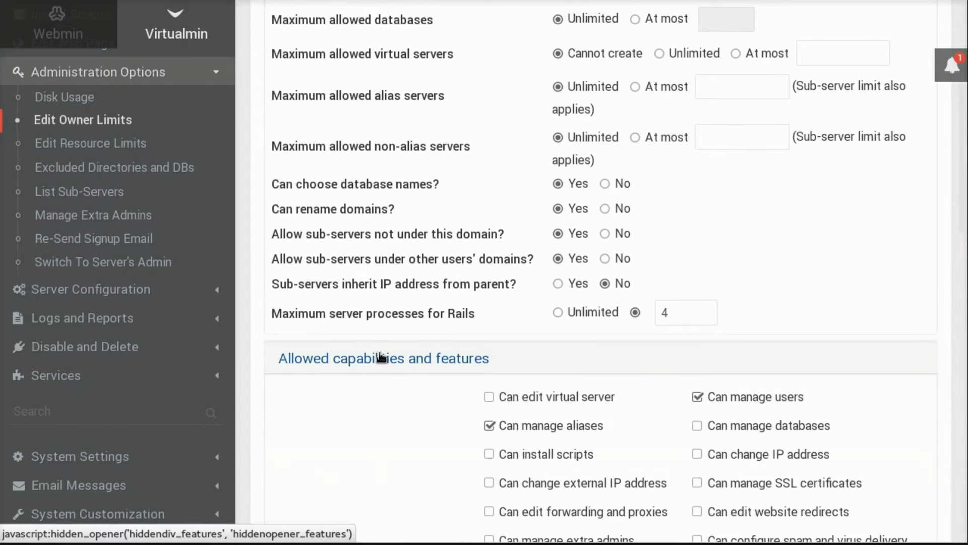
{"action": "scroll", "coordinate": [380, 357], "scroll_direction": "down", "scroll_amount": 8}
{"action": "scroll", "coordinate": [380, 352], "scroll_direction": "up", "scroll_amount": 4}
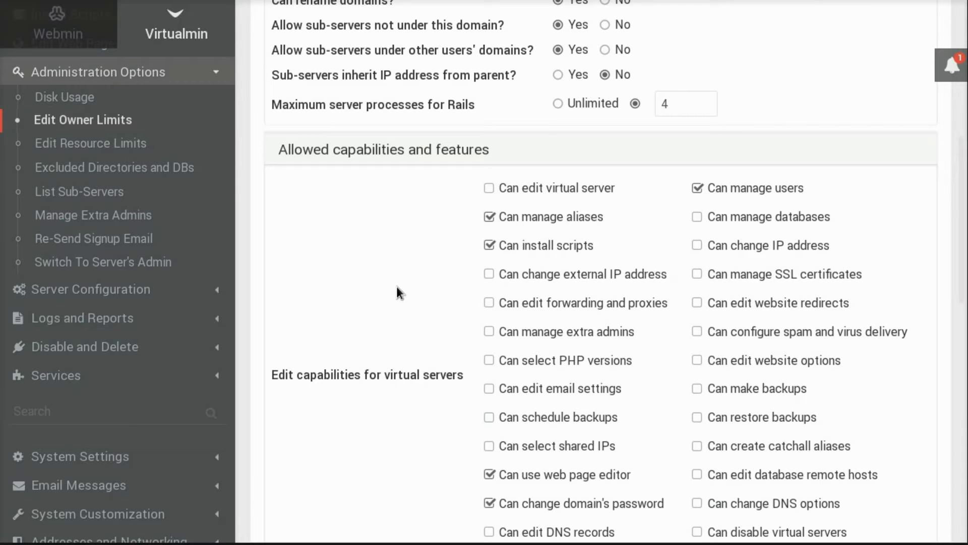
{"action": "scroll", "coordinate": [397, 287], "scroll_direction": "down", "scroll_amount": 1}
{"action": "scroll", "coordinate": [397, 290], "scroll_direction": "down", "scroll_amount": 10}
{"action": "left_click", "coordinate": [291, 441]}
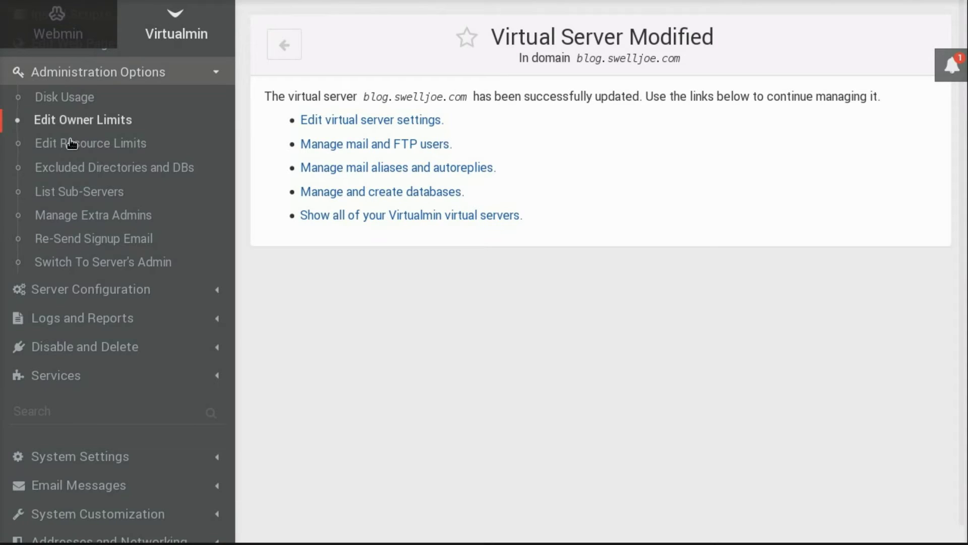
Collapse and re-expand the Administration Options menu in the sidebar.
{"action": "left_click", "coordinate": [83, 73]}
{"action": "scroll", "coordinate": [192, 273], "scroll_direction": "down", "scroll_amount": 3}
{"action": "scroll", "coordinate": [192, 273], "scroll_direction": "up", "scroll_amount": 1}
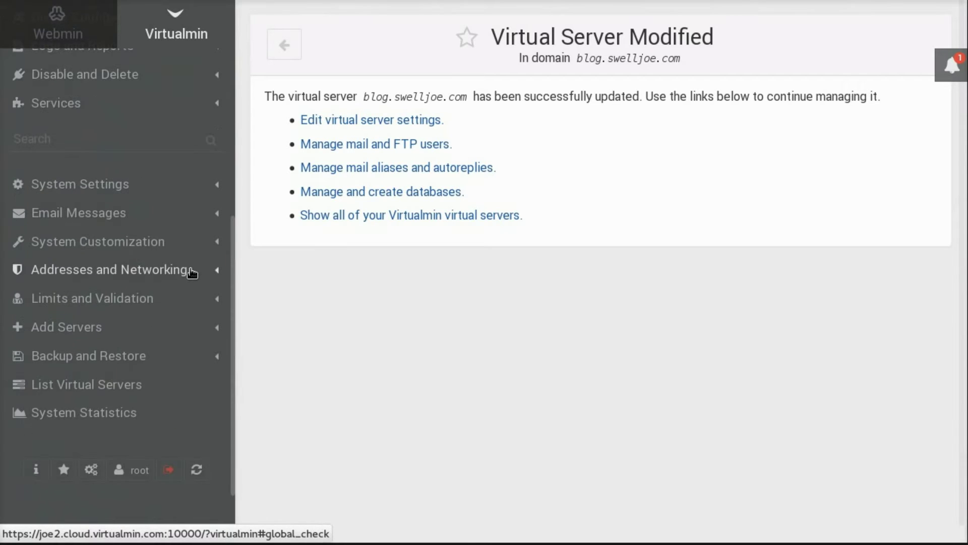
{"action": "scroll", "coordinate": [192, 273], "scroll_direction": "up", "scroll_amount": 4}
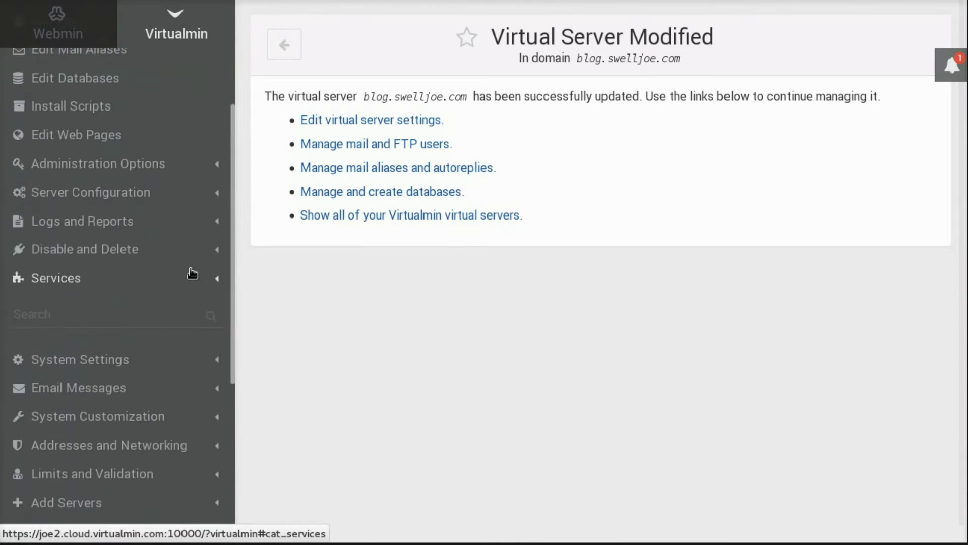
{"action": "left_click", "coordinate": [109, 168]}
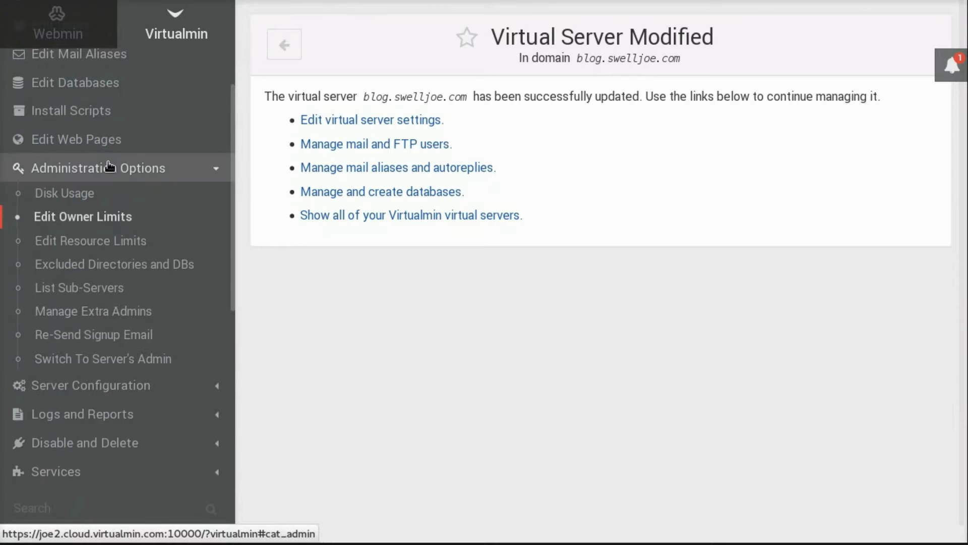
Switch to blog.swelljoe.com's own admin view and open its Mail and FTP Users list.
{"action": "left_click", "coordinate": [132, 360]}
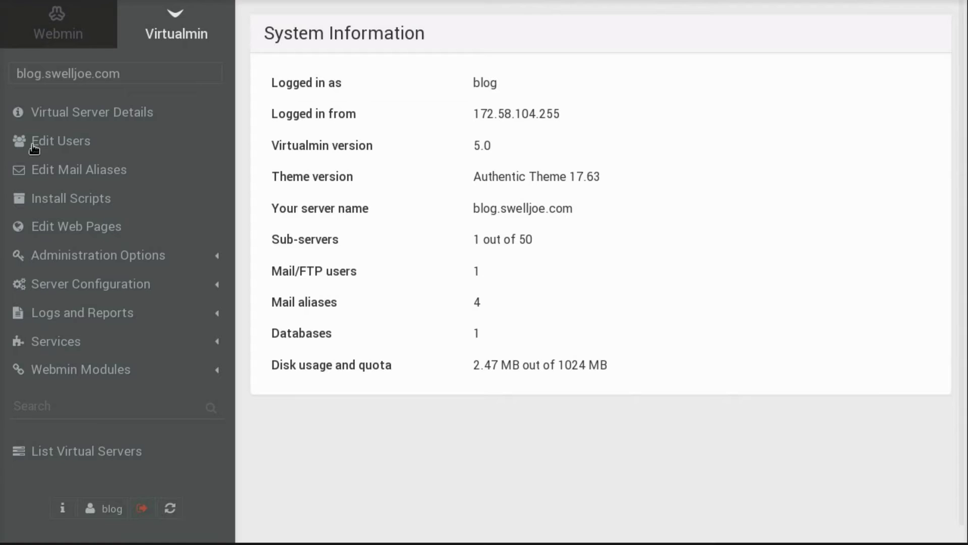
{"action": "left_click", "coordinate": [60, 141]}
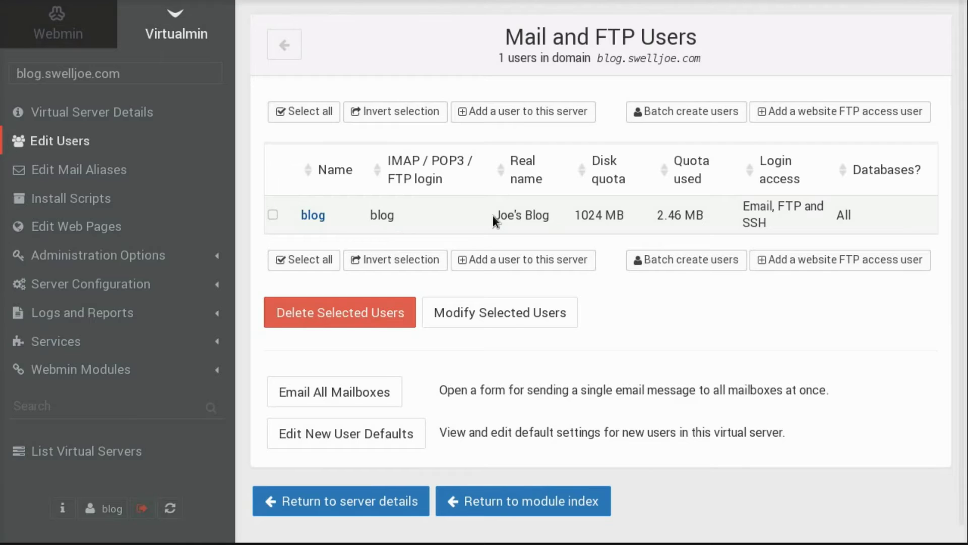
View the mail aliases abuse, hostmaster, postmaster and webmaster for blog.swelljoe.com.
{"action": "left_click", "coordinate": [43, 174]}
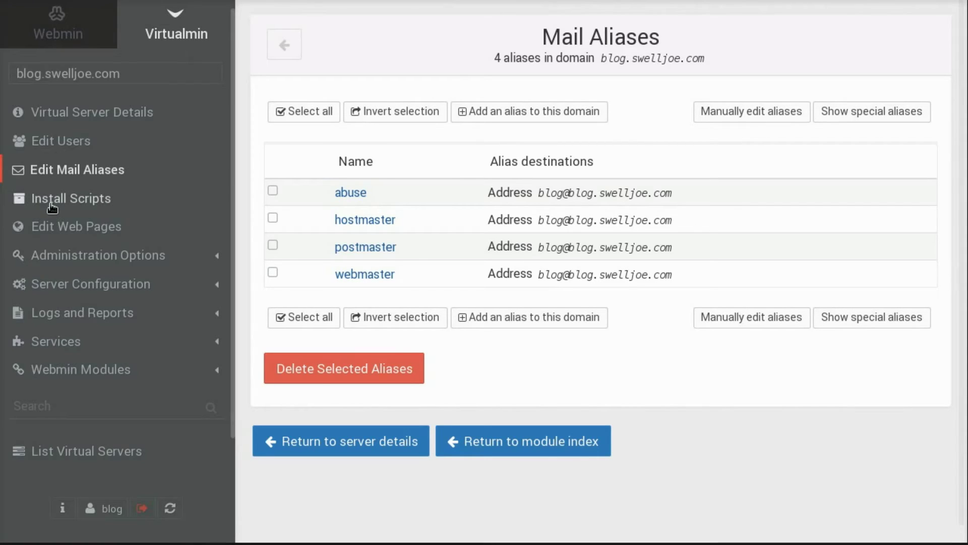
Browse the web pages, administration and server configuration menus, then open Install Scripts.
{"action": "left_click", "coordinate": [67, 233]}
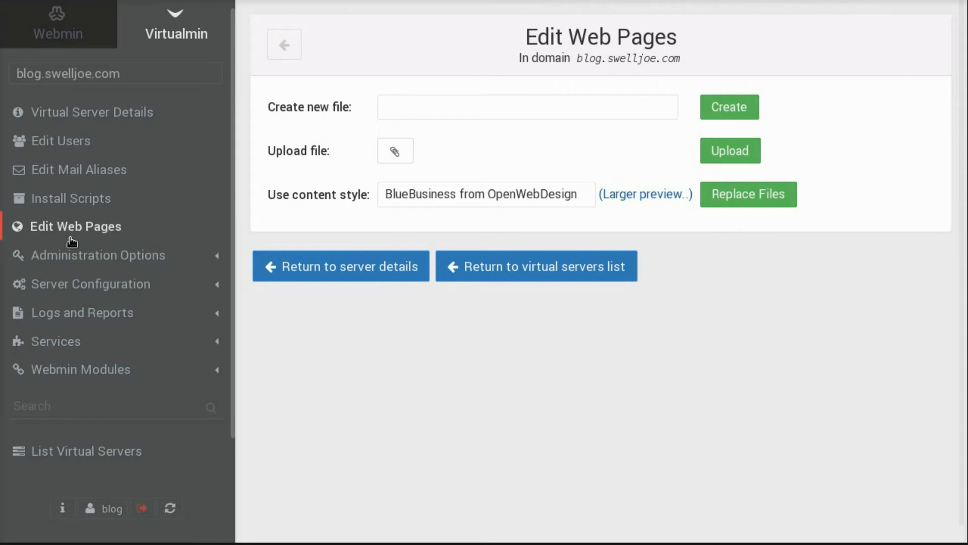
{"action": "left_click", "coordinate": [74, 258]}
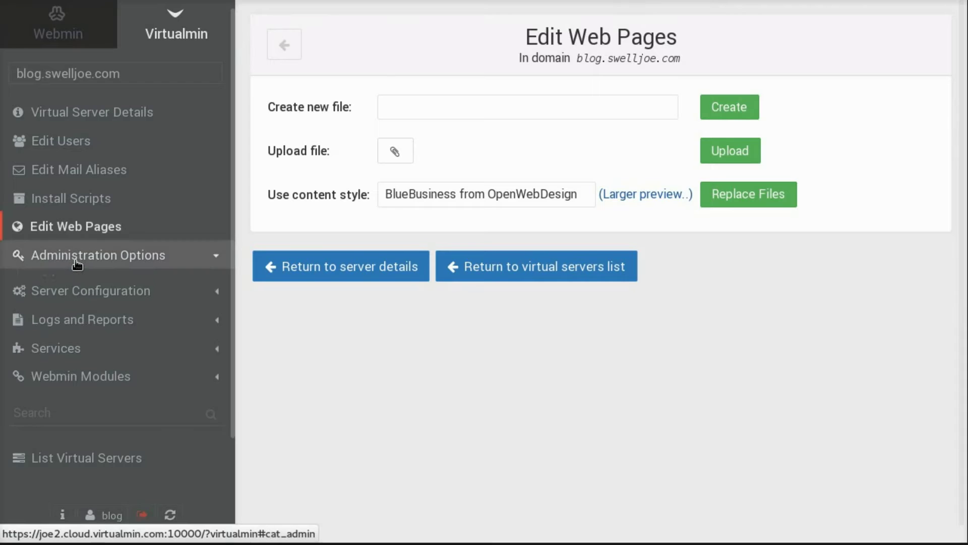
{"action": "left_click", "coordinate": [80, 355]}
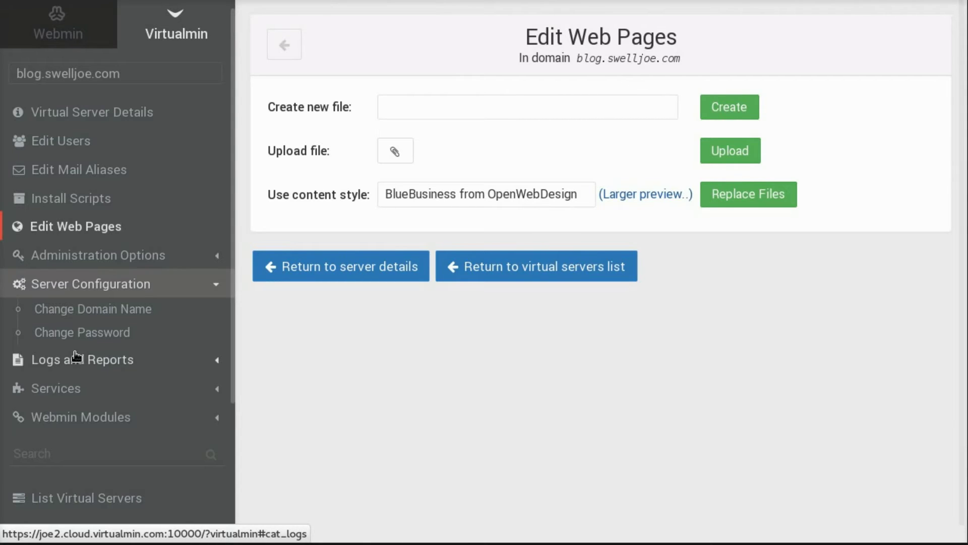
{"action": "left_click", "coordinate": [89, 201]}
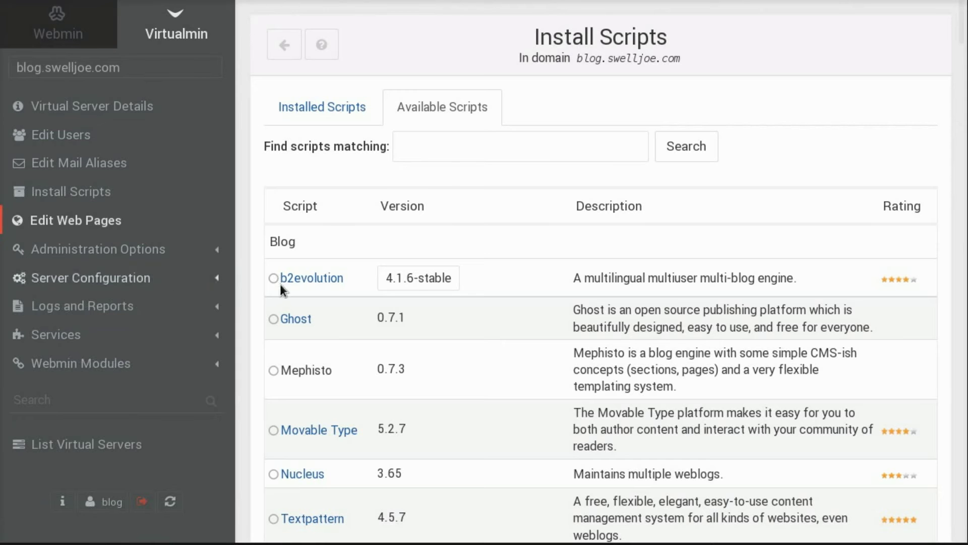
Select WordPress 4.4.2 from the Available Scripts list of blog scripts.
{"action": "left_click", "coordinate": [81, 192]}
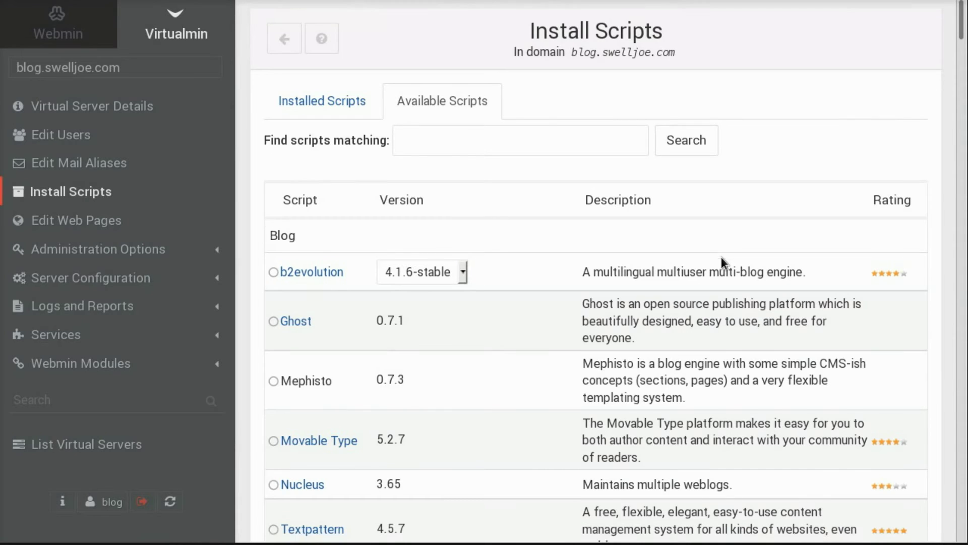
{"action": "scroll", "coordinate": [721, 256], "scroll_direction": "down", "scroll_amount": 5}
{"action": "scroll", "coordinate": [721, 256], "scroll_direction": "down", "scroll_amount": 2}
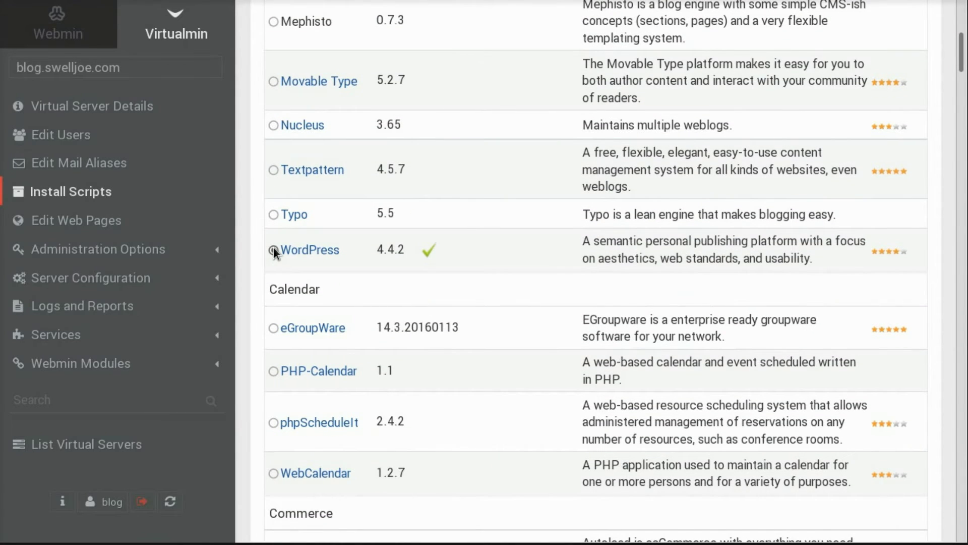
{"action": "left_click", "coordinate": [273, 250]}
{"action": "scroll", "coordinate": [485, 244], "scroll_direction": "down", "scroll_amount": 1}
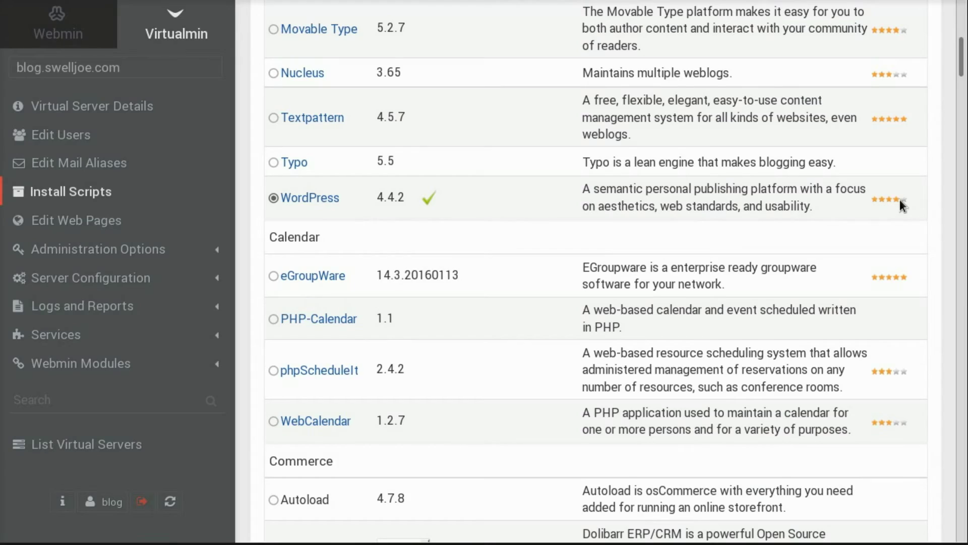
{"action": "scroll", "coordinate": [899, 198], "scroll_direction": "down", "scroll_amount": 20}
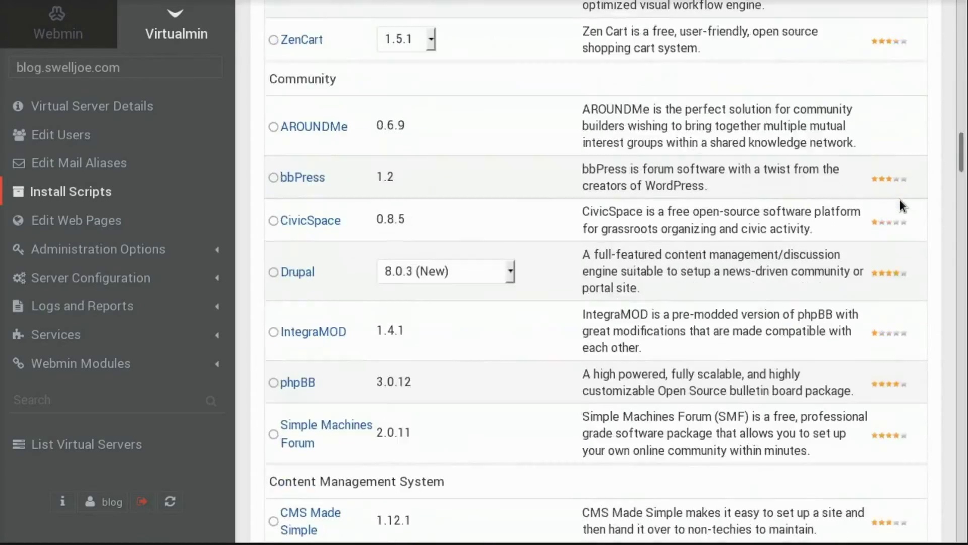
{"action": "scroll", "coordinate": [900, 198], "scroll_direction": "down", "scroll_amount": 20}
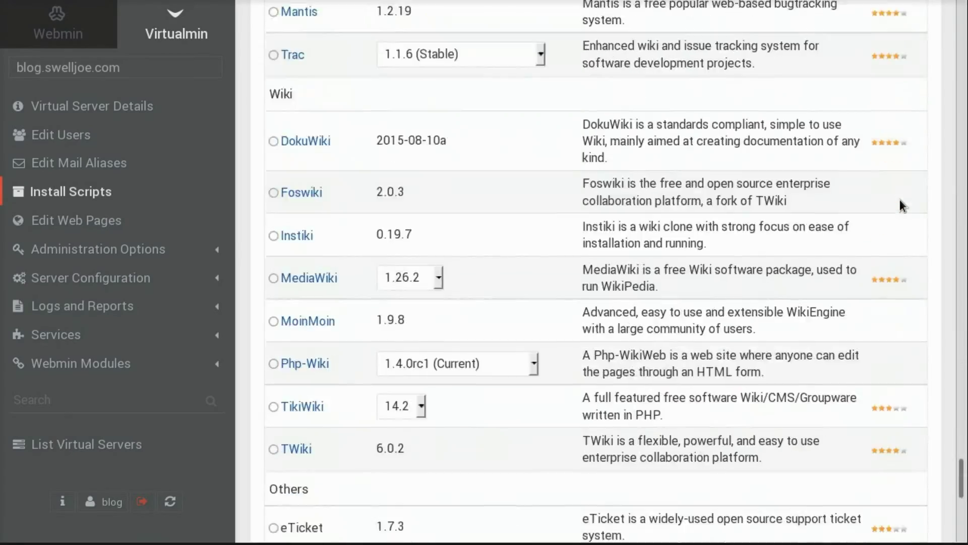
{"action": "scroll", "coordinate": [899, 198], "scroll_direction": "down", "scroll_amount": 6}
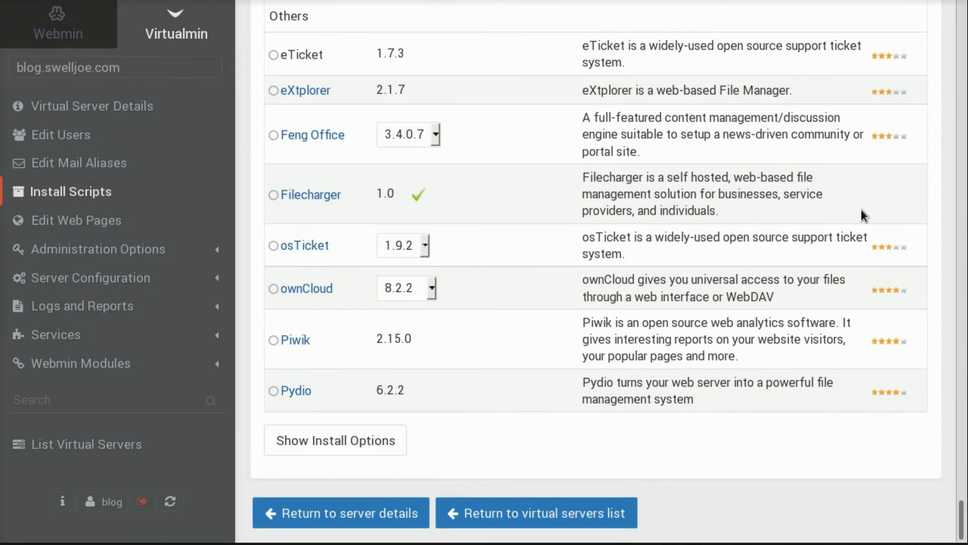
Show WordPress install options and choose the 'At top level' install directory.
{"action": "left_click", "coordinate": [337, 450]}
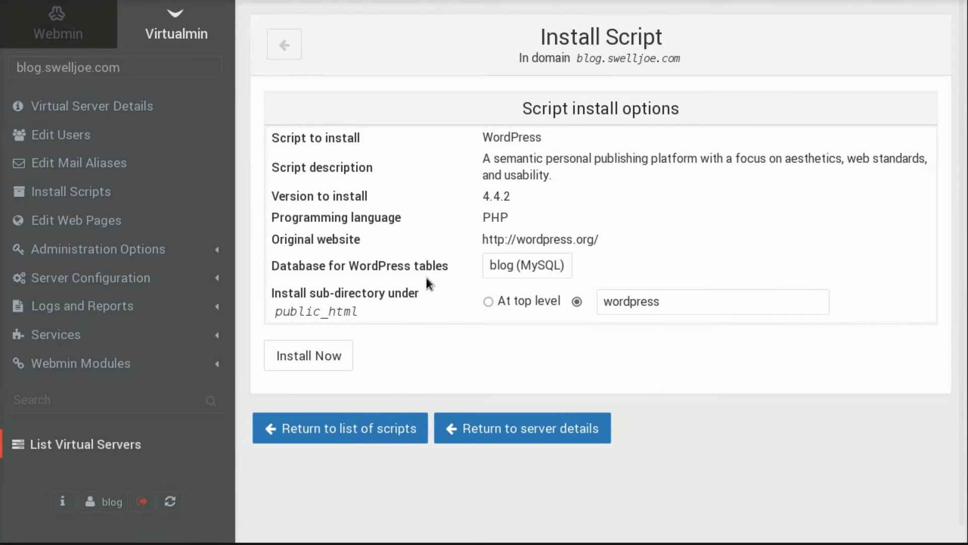
{"action": "left_click", "coordinate": [488, 302]}
Install WordPress 4.4.2 into /home/blog/public_html, confirming installation over the existing web files.
{"action": "left_click", "coordinate": [306, 357]}
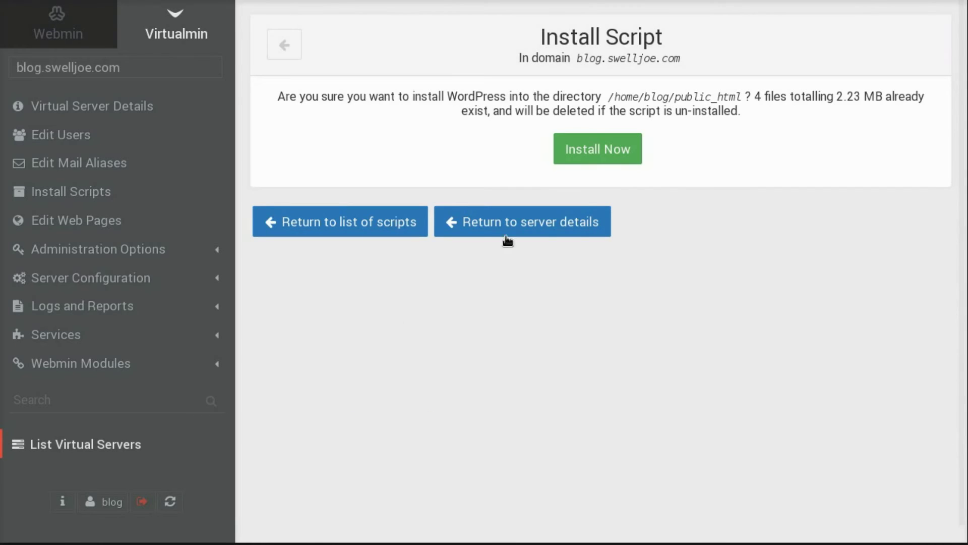
{"action": "left_click", "coordinate": [604, 144]}
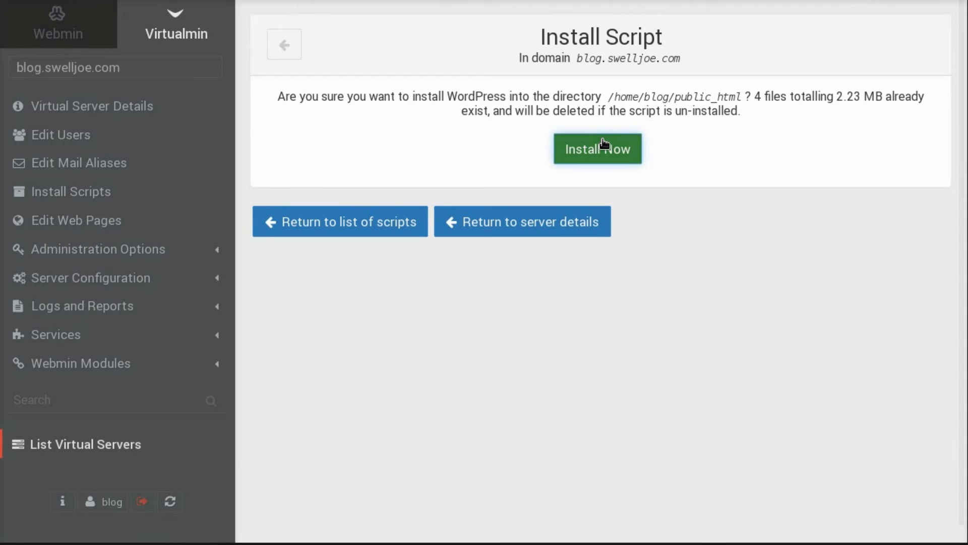
{"action": "left_click", "coordinate": [604, 144]}
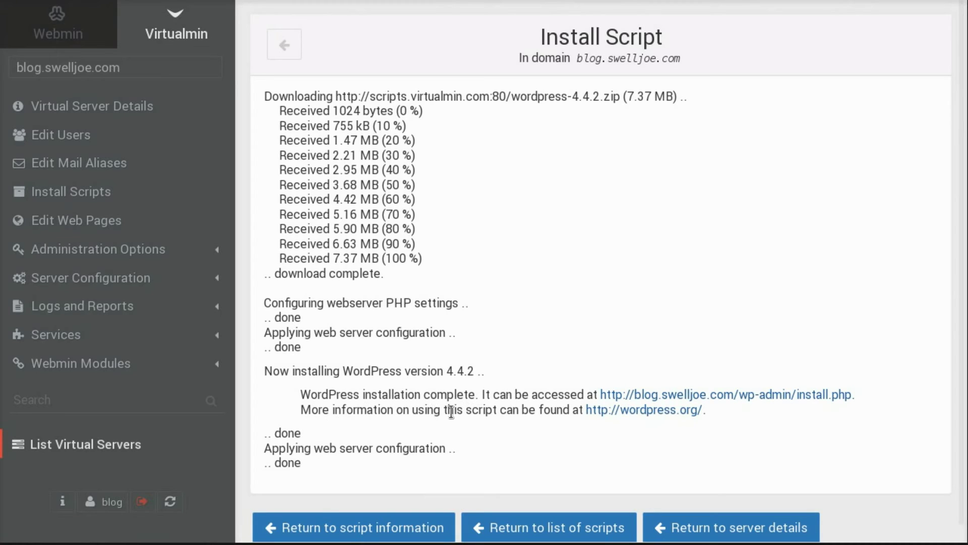
Open the new WordPress install.php setup page and continue with English (United States).
{"action": "left_click", "coordinate": [712, 402]}
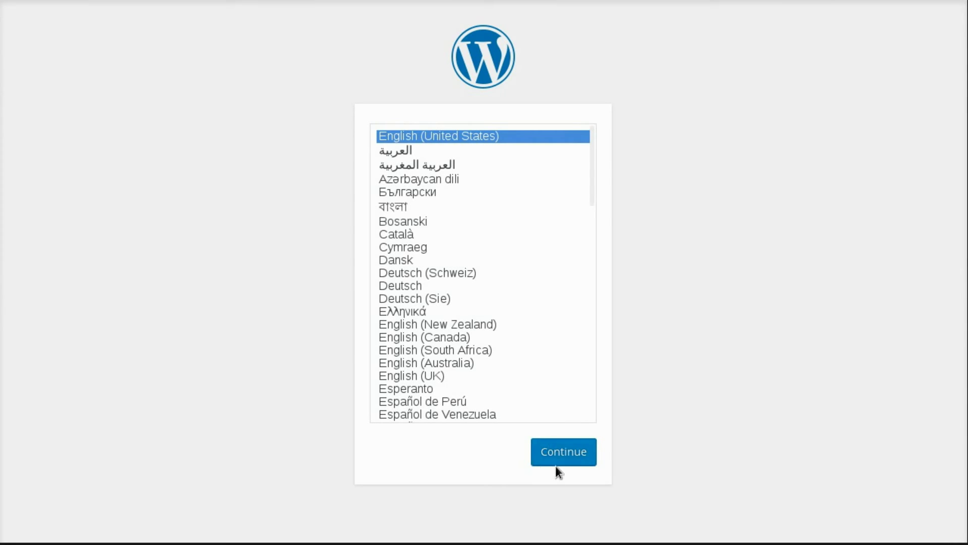
{"action": "left_click", "coordinate": [563, 450]}
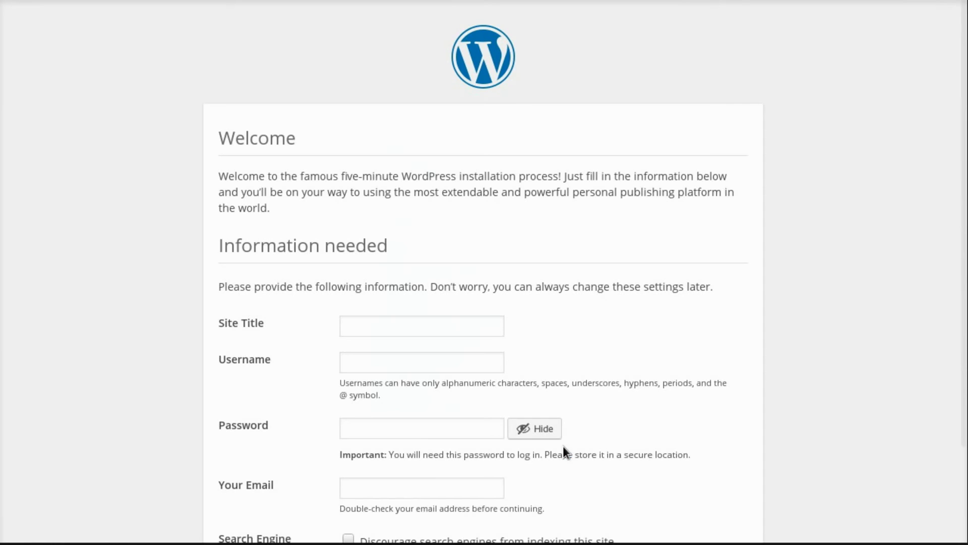
{"action": "scroll", "coordinate": [634, 317], "scroll_direction": "down", "scroll_amount": 3}
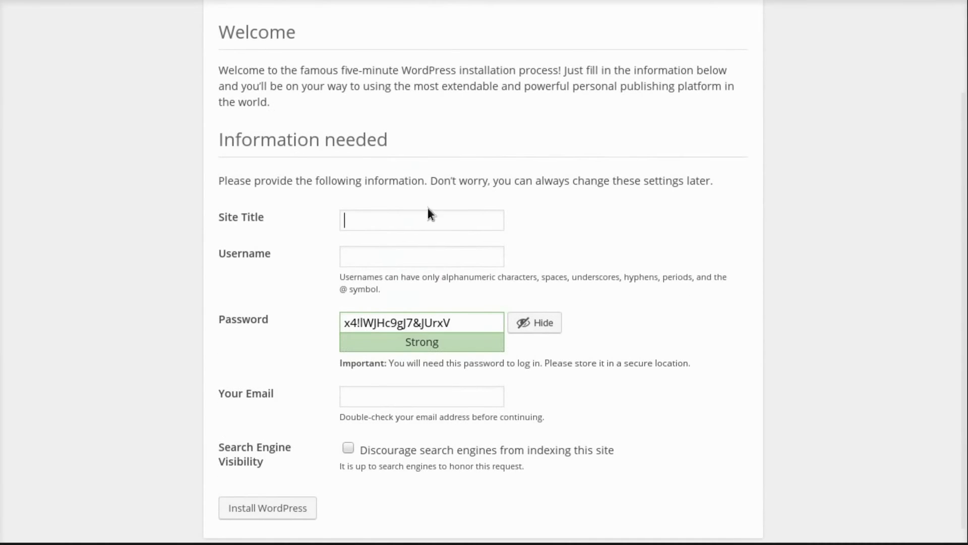
Fill in site title Joe's Blog!, the admin username and the admin e-mail address.
{"action": "left_click", "coordinate": [366, 214]}
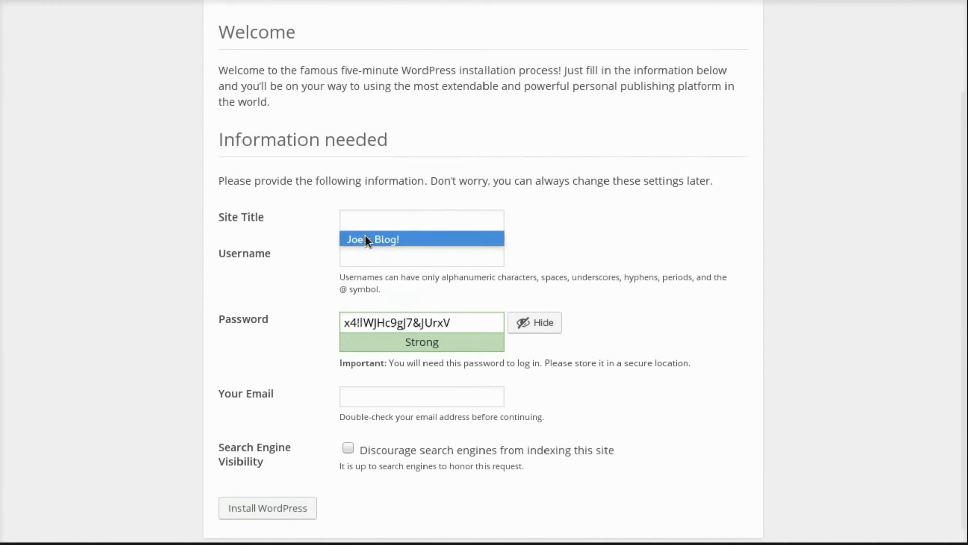
{"action": "left_click", "coordinate": [366, 238]}
{"action": "left_click", "coordinate": [370, 256]}
{"action": "type", "text": "Joe"}
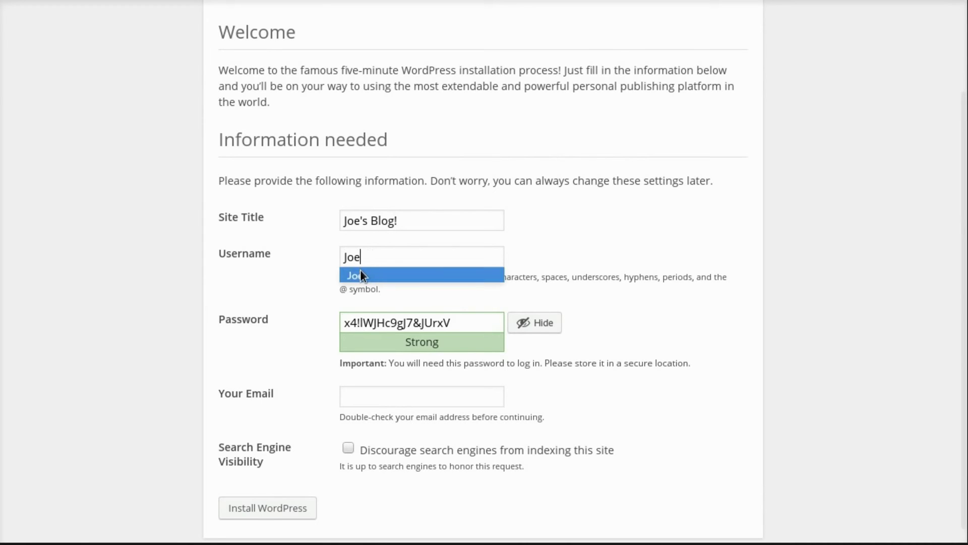
{"action": "left_click", "coordinate": [360, 269]}
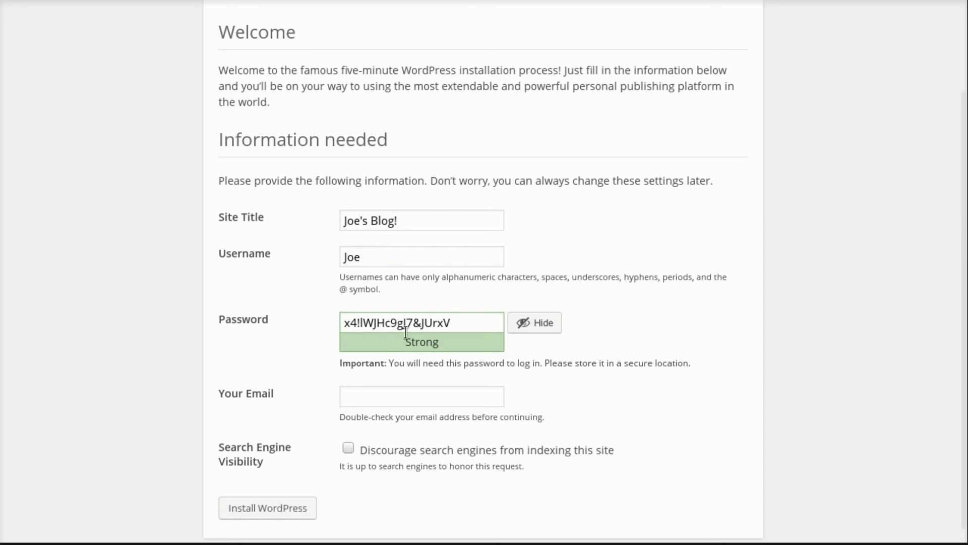
{"action": "scroll", "coordinate": [661, 307], "scroll_direction": "down", "scroll_amount": 1}
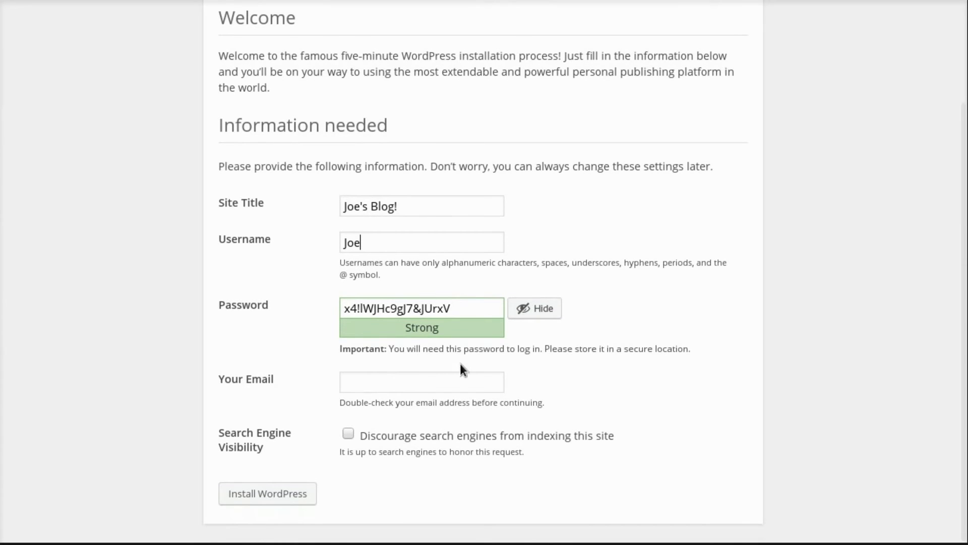
{"action": "left_click", "coordinate": [365, 381]}
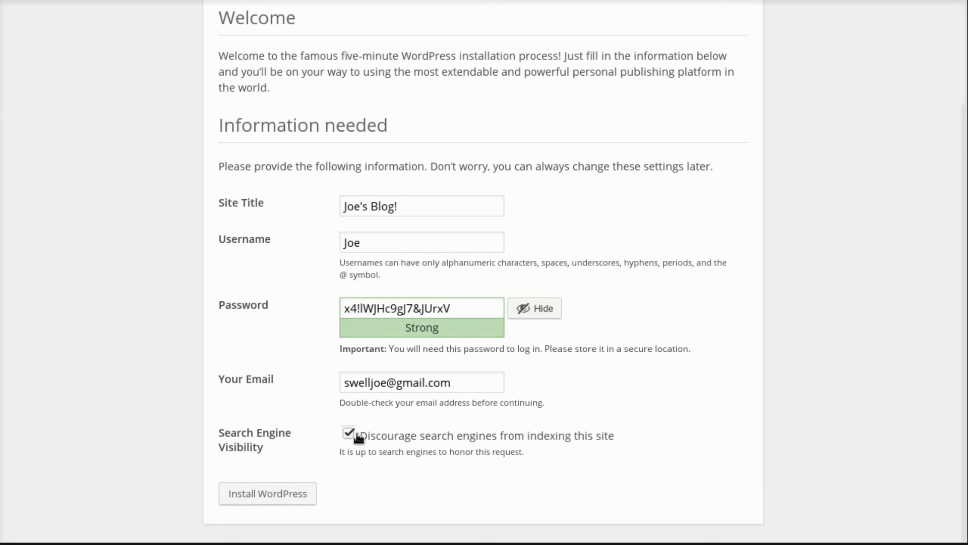
Run the WordPress installation, go to the login page, then view the new blog's front page.
{"action": "left_click", "coordinate": [270, 499]}
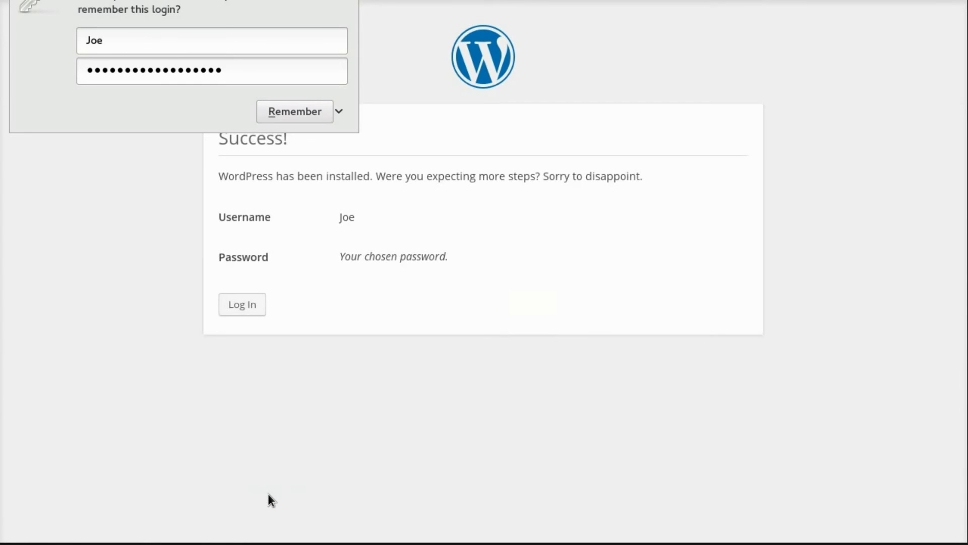
{"action": "left_click", "coordinate": [233, 305]}
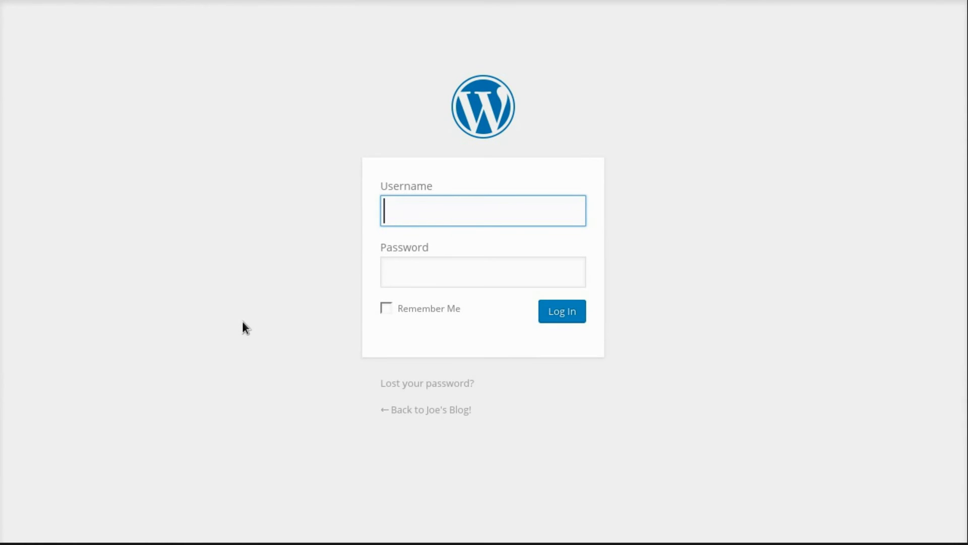
{"action": "left_click", "coordinate": [410, 409]}
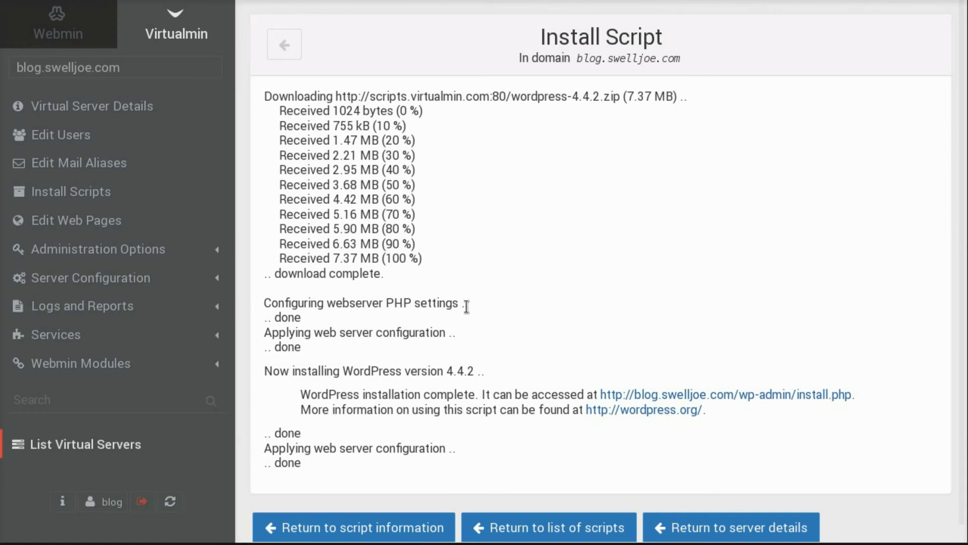
List blog.swelljoe.com's installed scripts, showing WordPress 4.4.2 at / with the blog database.
{"action": "left_click", "coordinate": [413, 527]}
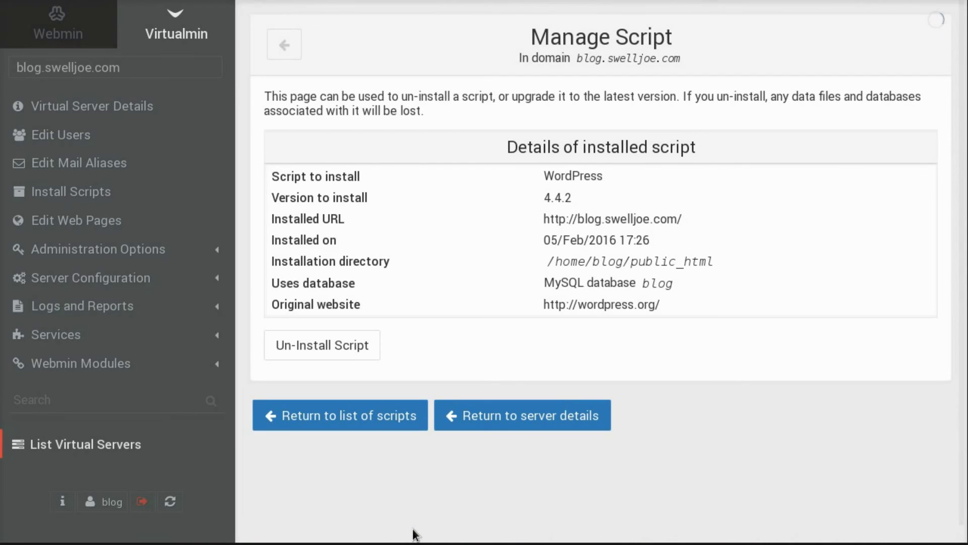
{"action": "left_click", "coordinate": [365, 421]}
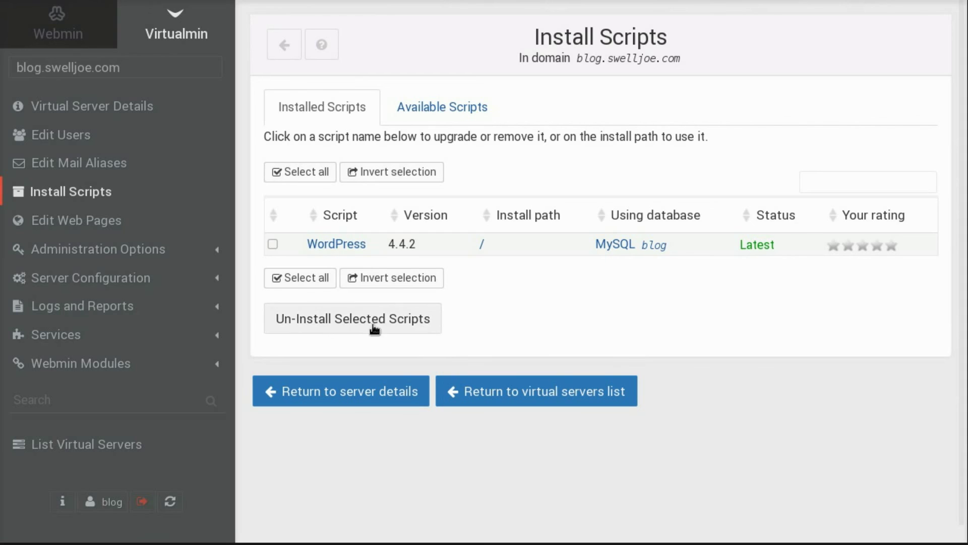
{"action": "left_click", "coordinate": [461, 105]}
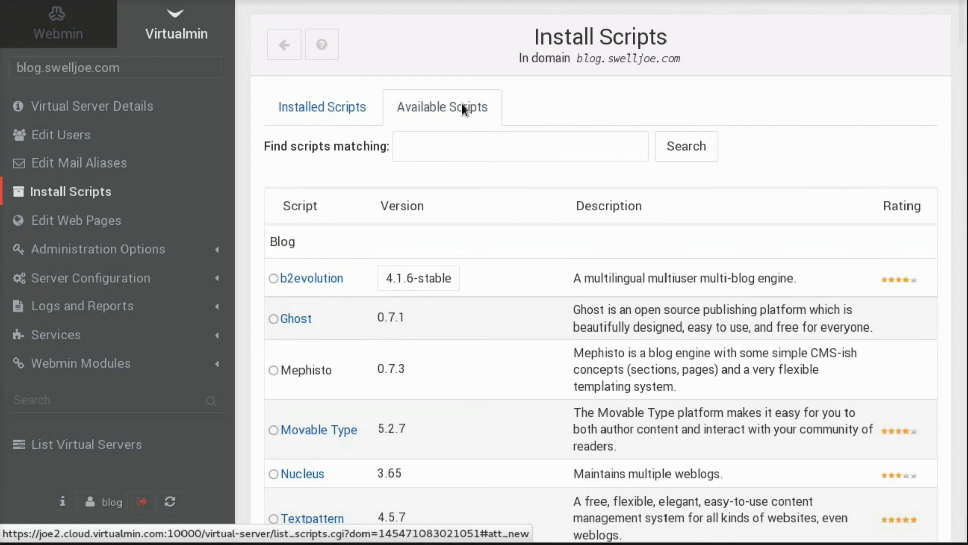
{"action": "left_click", "coordinate": [344, 114]}
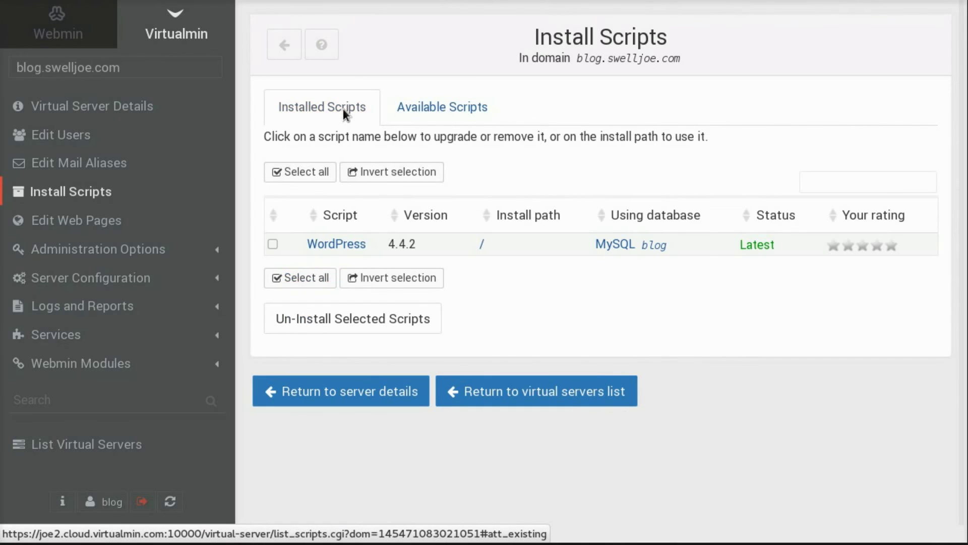